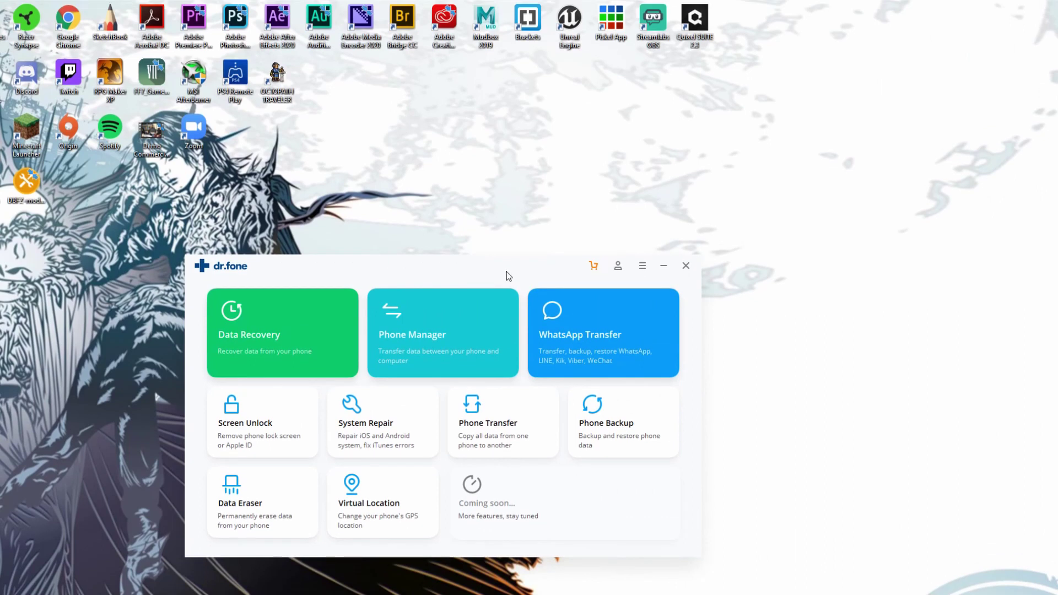
Download dr.fone's Phone Transfer tool and launch it with the Google Pixel 4 as source.
mouse_move(507, 263)
left_mouse_down()
mouse_move(489, 215)
mouse_move(502, 228)
mouse_move(489, 246)
mouse_move(508, 246)
left_mouse_up()
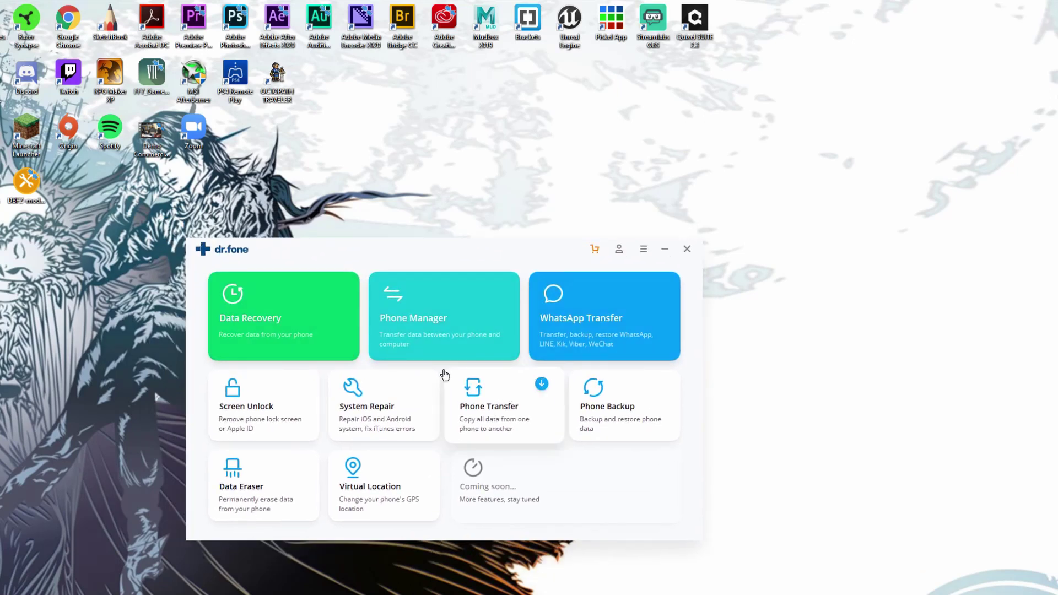
left_click(493, 417)
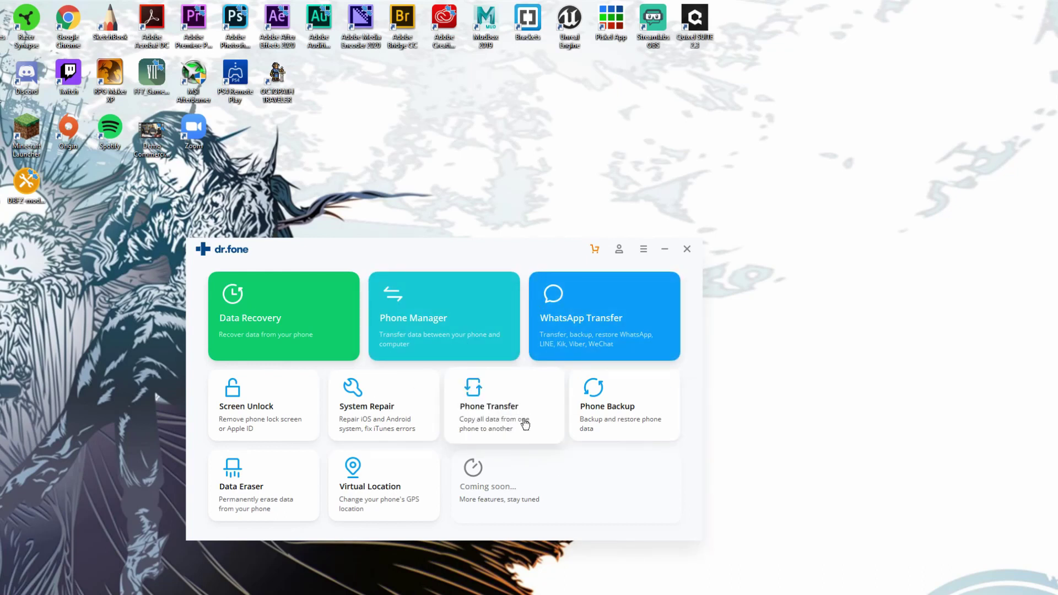
left_click(524, 415)
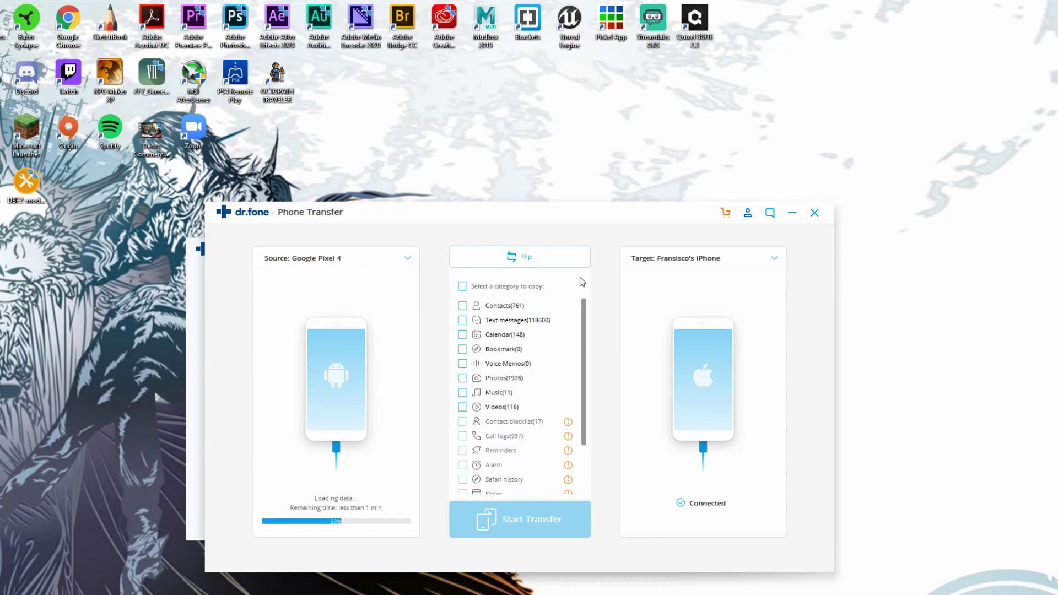
Wait for the Pixel's categories (Contacts 761, Photos 1926) to load, then check the Source dropdown.
scroll(566, 309, "down", 2)
scroll(573, 298, "up", 2)
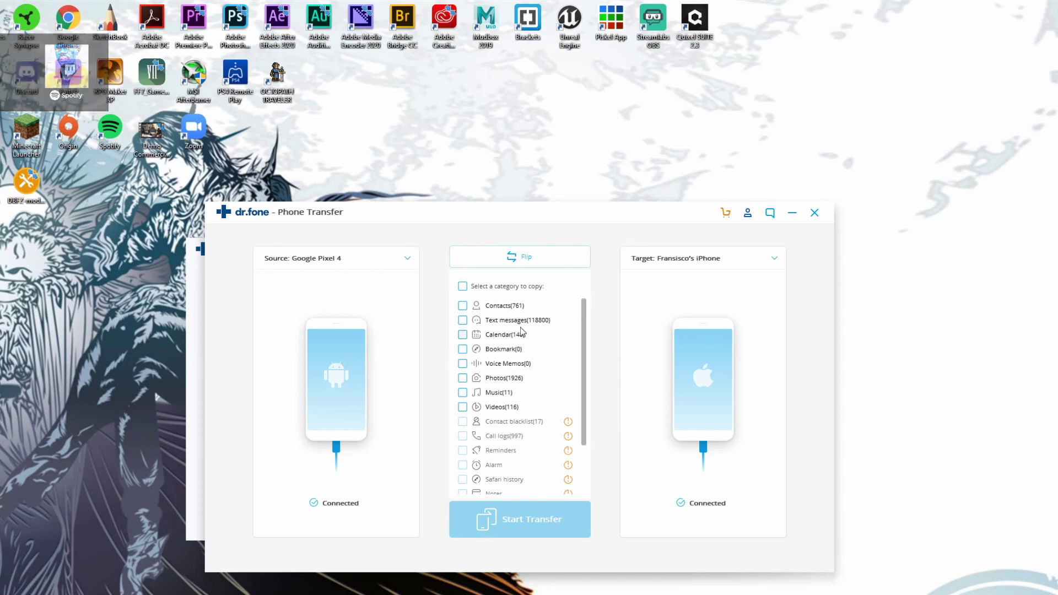
left_click(407, 259)
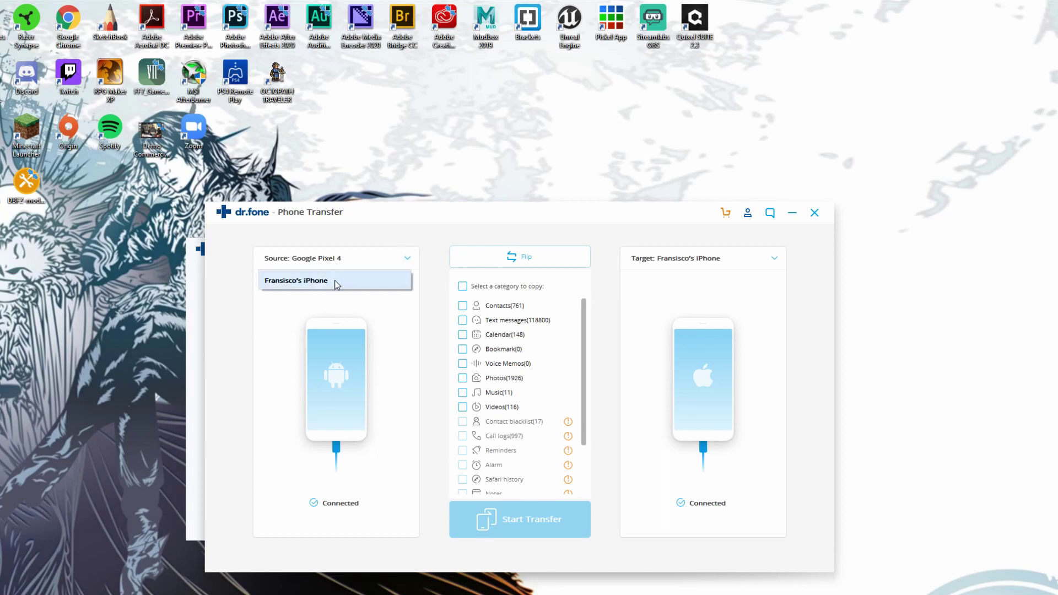
Flip the phones so the iPhone is source and the Pixel 4 target, then review categories.
left_click(509, 256)
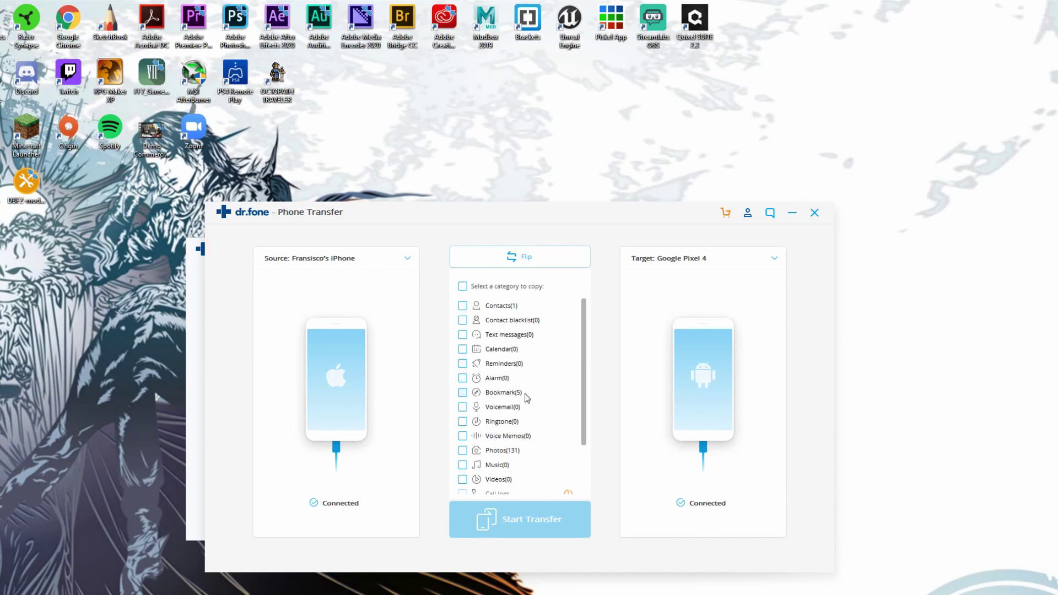
scroll(519, 394, "down", 1)
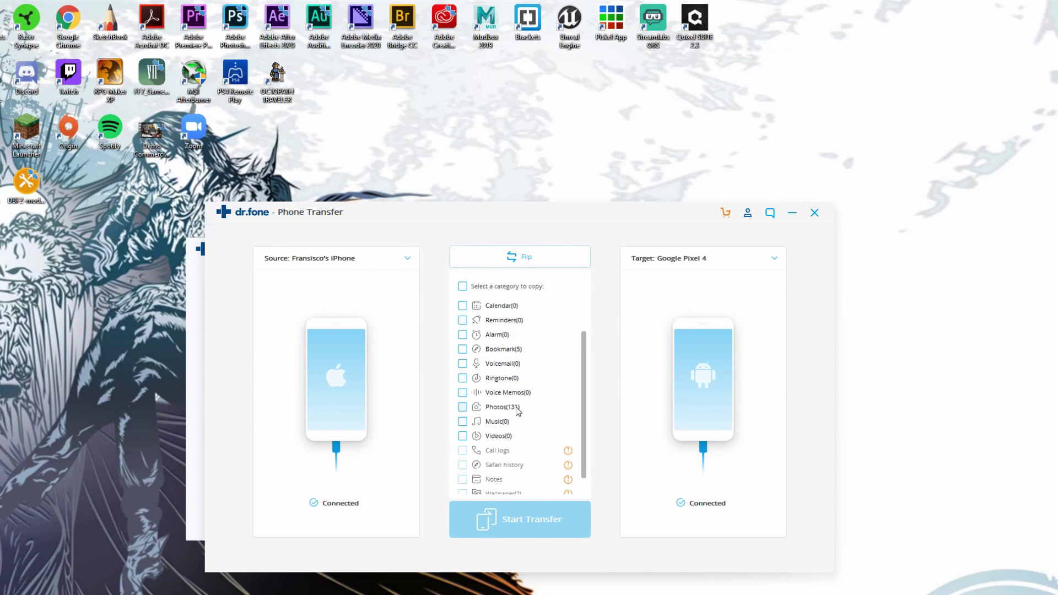
scroll(521, 422, "up", 1)
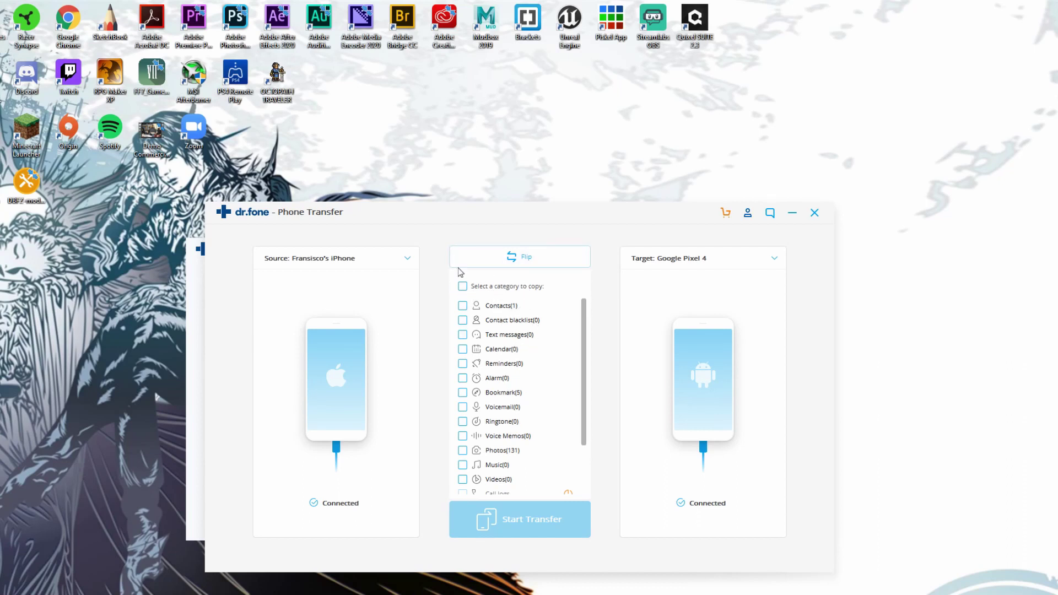
Tick Contacts (1) as the only category and start the transfer to the Pixel.
left_click(463, 306)
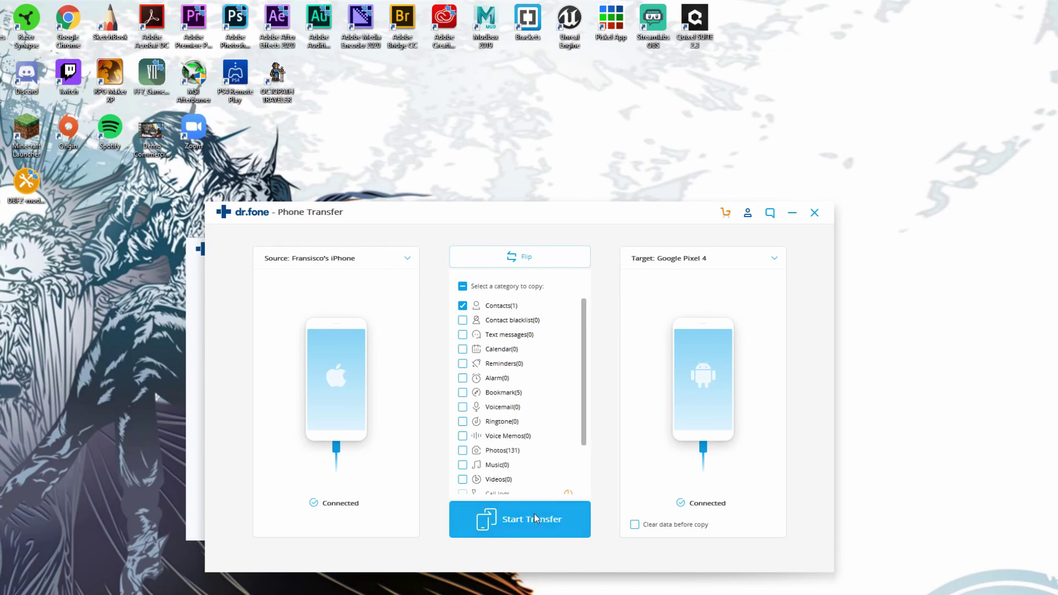
left_click(537, 530)
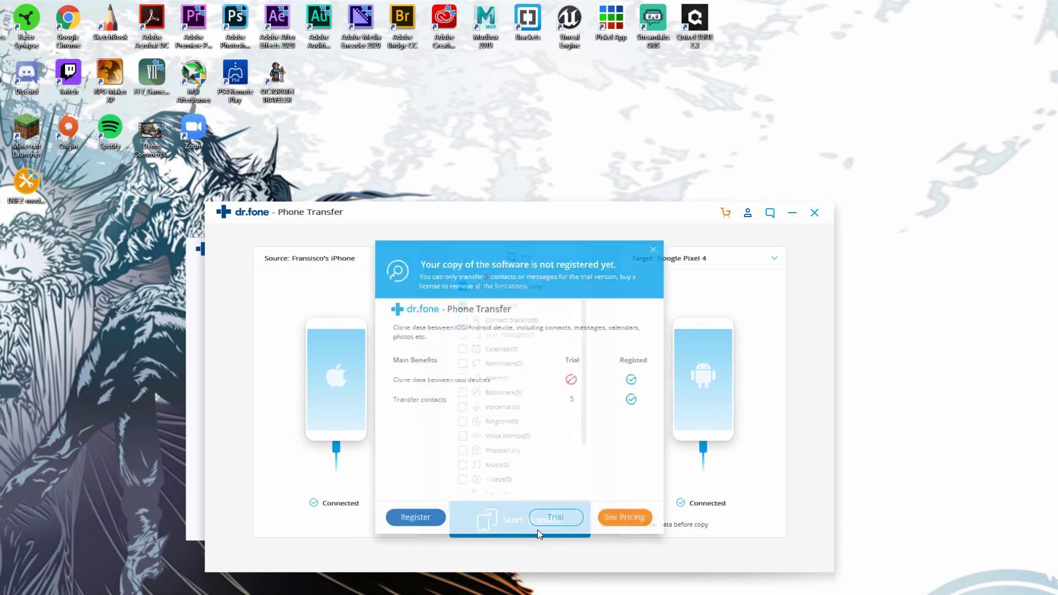
Continue as trial and close the report showing 1 contact transferred, 0 failed.
left_click(546, 515)
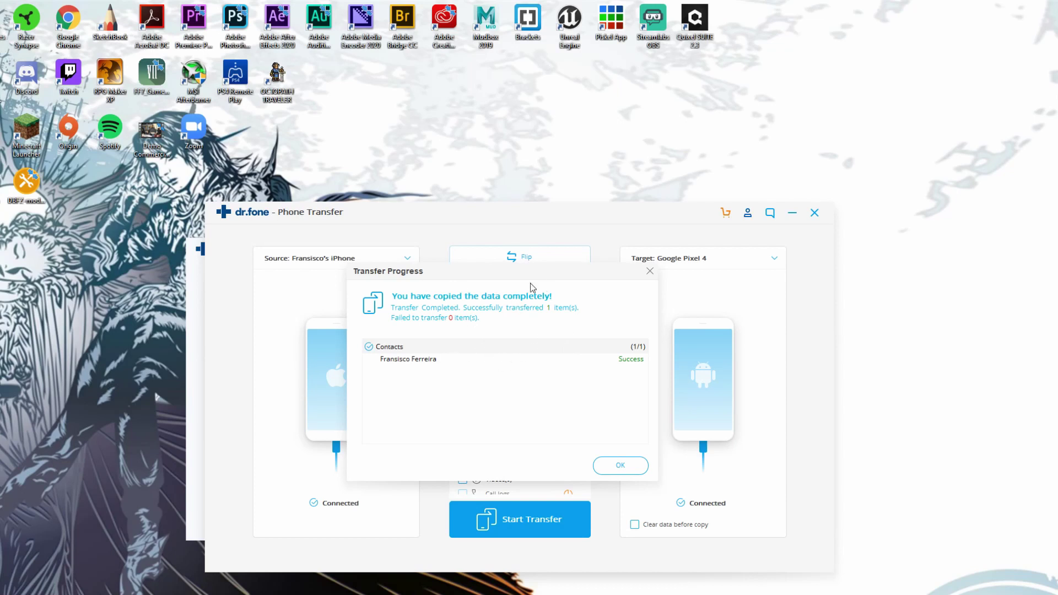
mouse_move(542, 274)
left_mouse_down()
mouse_move(431, 335)
mouse_move(532, 268)
mouse_move(574, 262)
mouse_move(567, 278)
mouse_move(552, 274)
left_mouse_up()
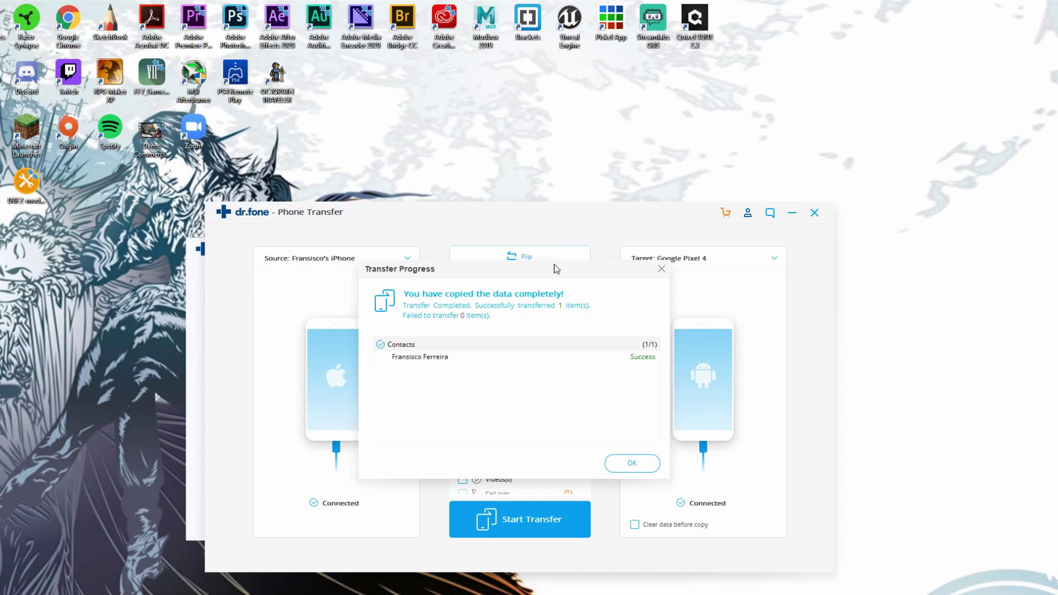
key("Escape")
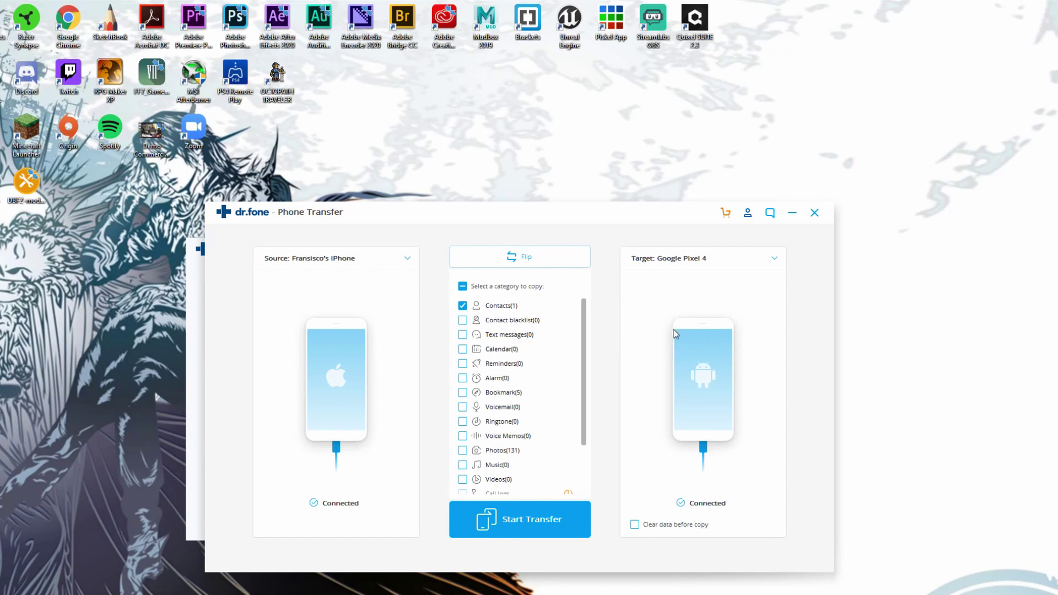
Bring up the contact's Share Contact sheet, view the full apps list, then dismiss it.
mouse_move(595, 219)
left_mouse_down()
mouse_move(570, 190)
mouse_move(580, 230)
left_mouse_up()
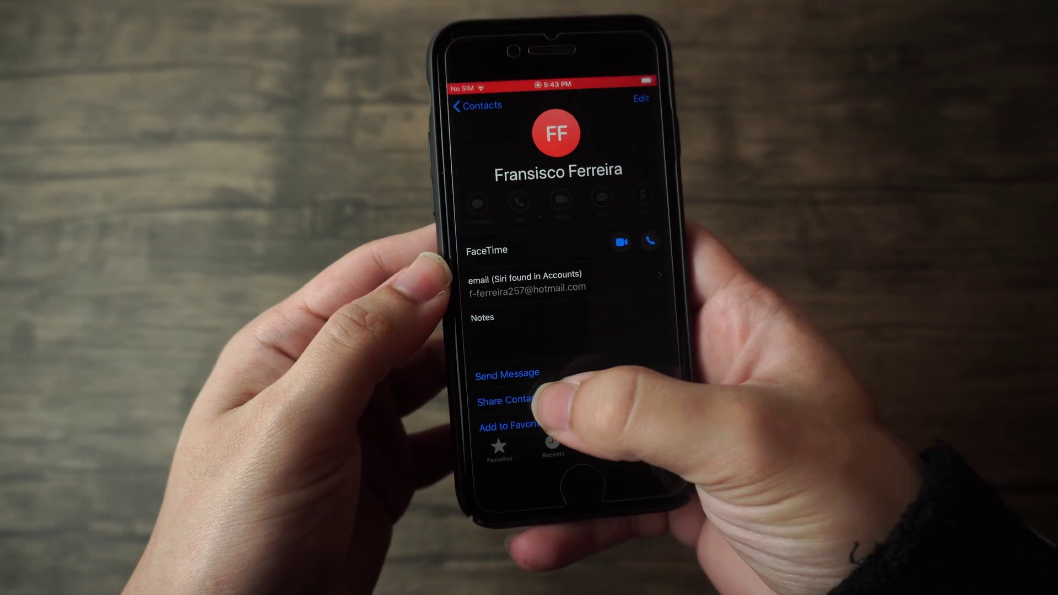
left_click(504, 401)
left_click_drag(634, 331, 576, 358)
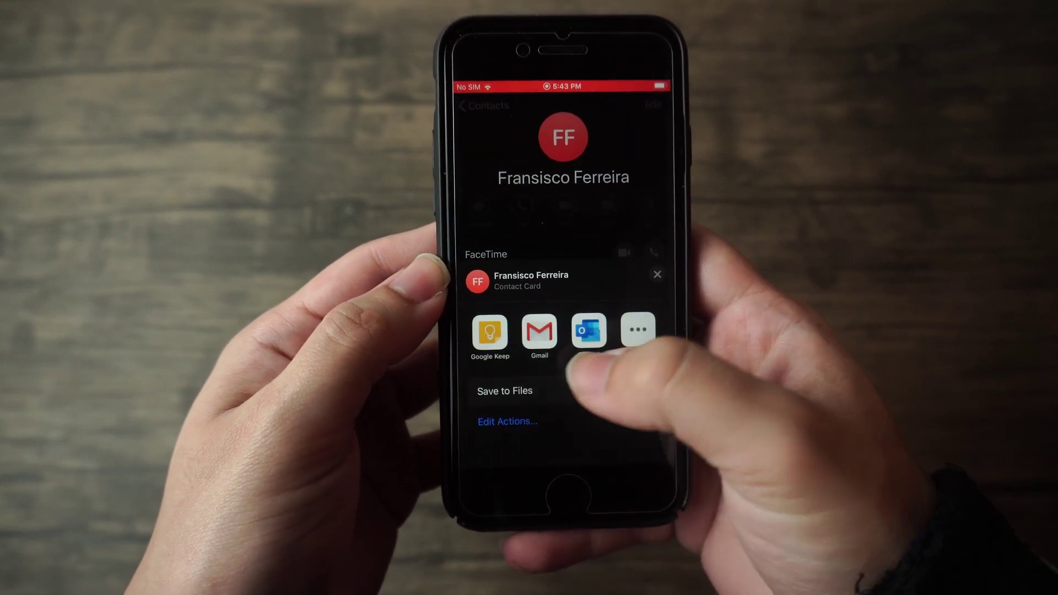
left_click(638, 329)
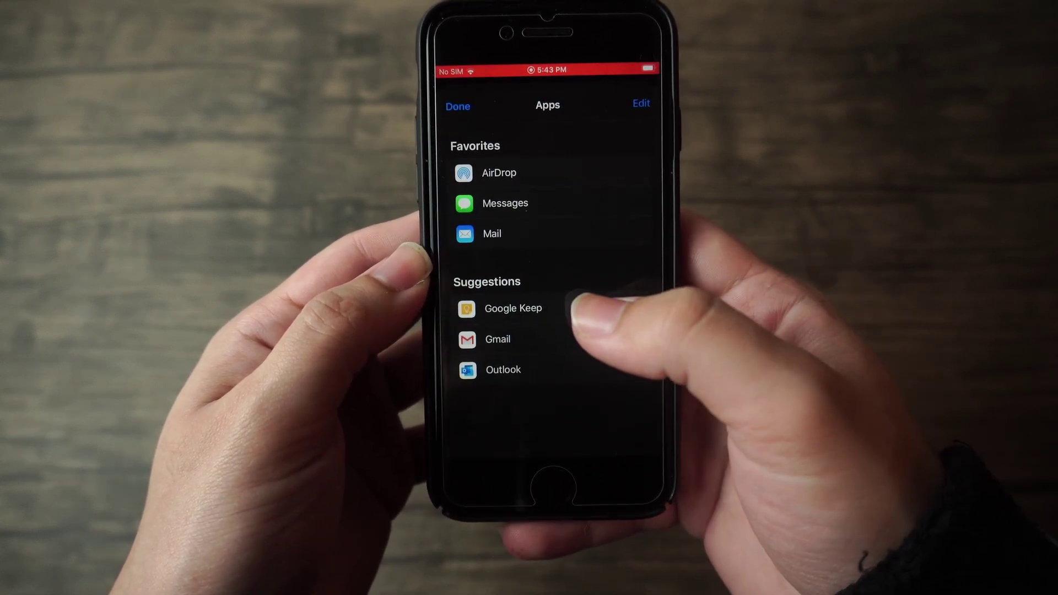
left_click_drag(586, 296, 562, 300)
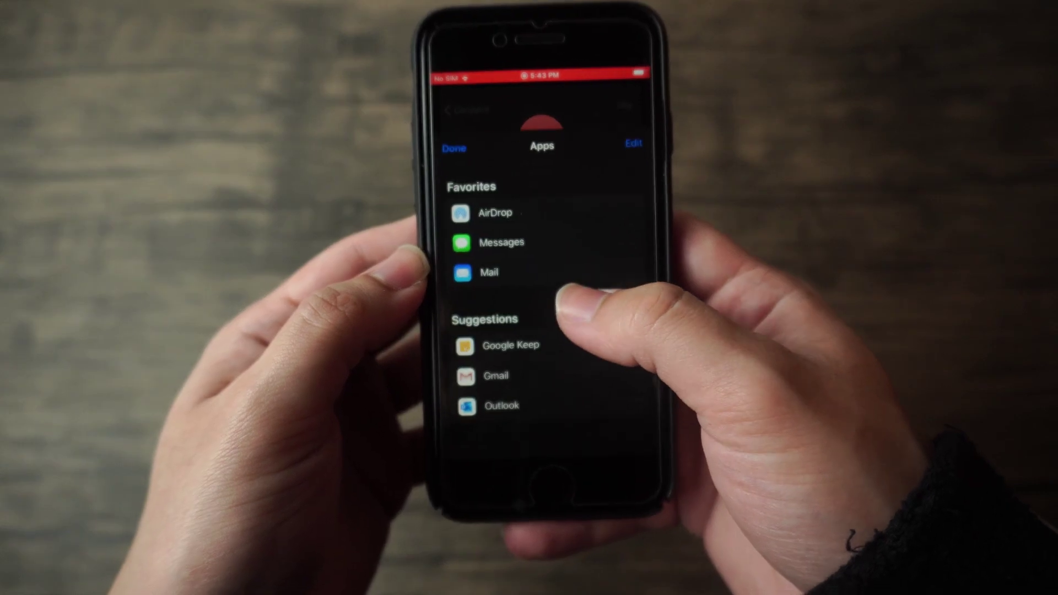
left_click_drag(567, 243, 602, 366)
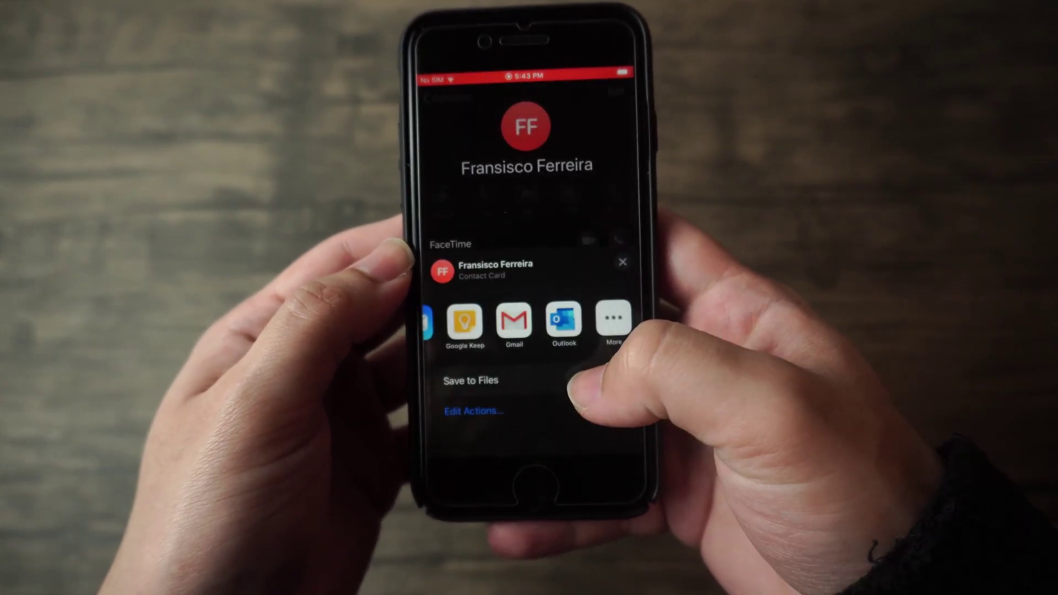
left_click_drag(578, 314, 649, 298)
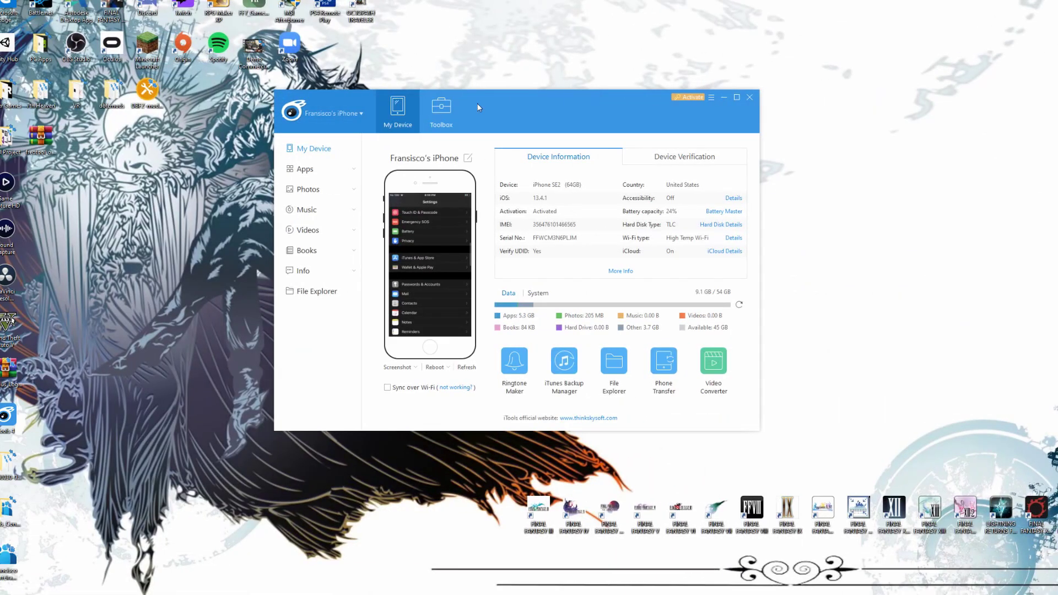
Move the iTools window and open Info > Contacts, which asks to disable iCloud Contacts.
left_click_drag(478, 107, 500, 96)
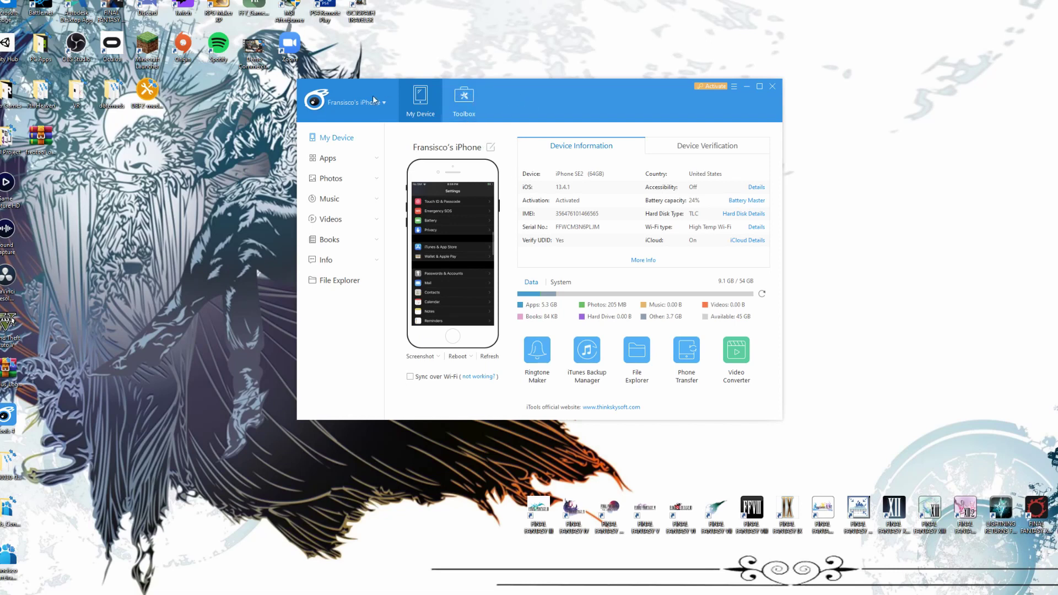
left_click(346, 267)
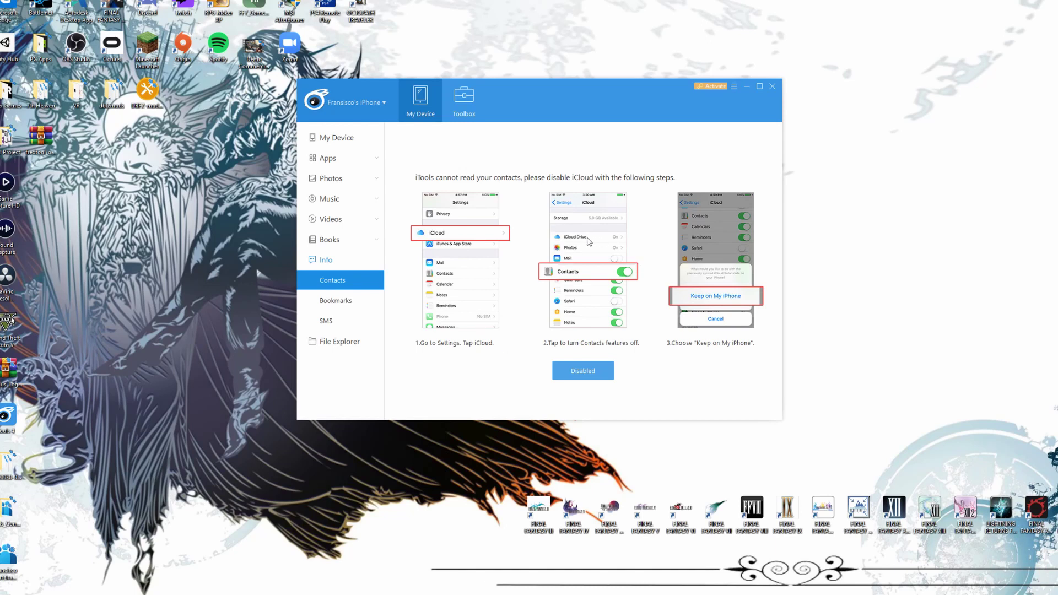
Load the iPhone contact, select it and export it as a vCard to the Desktop.
left_click(592, 372)
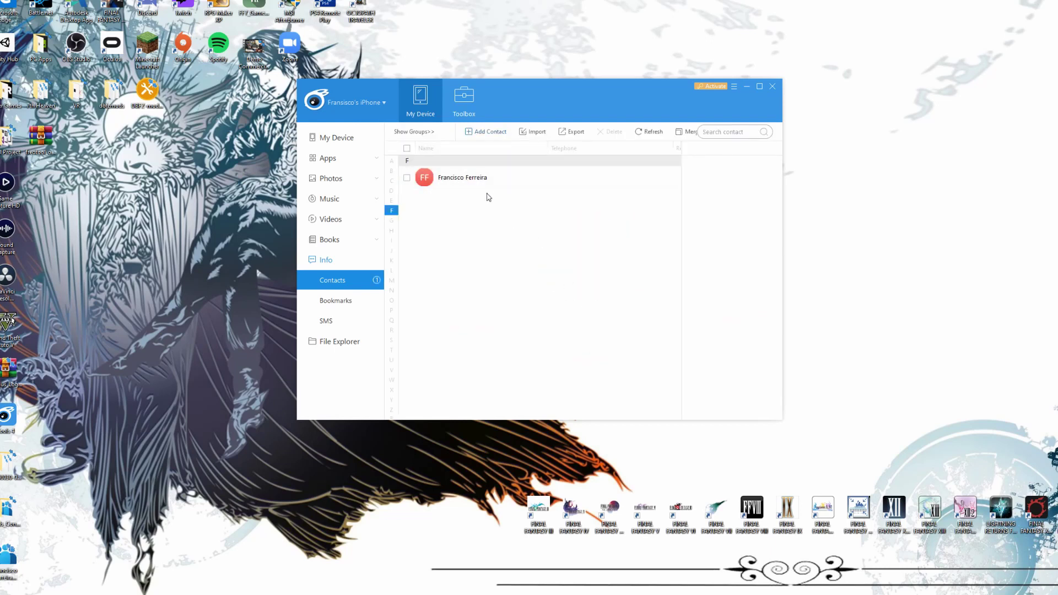
left_click(407, 178)
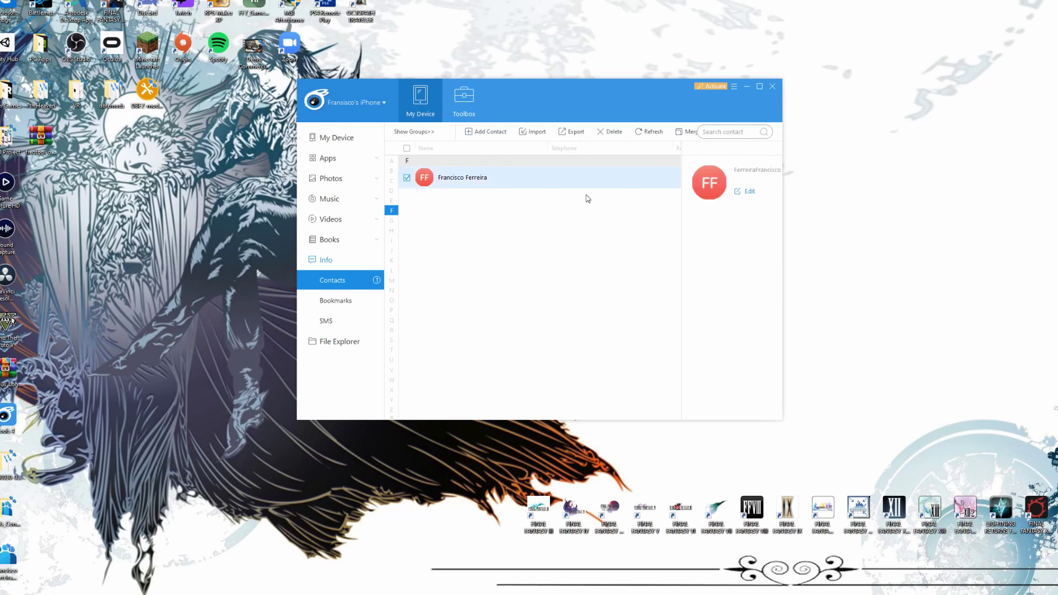
left_click(572, 136)
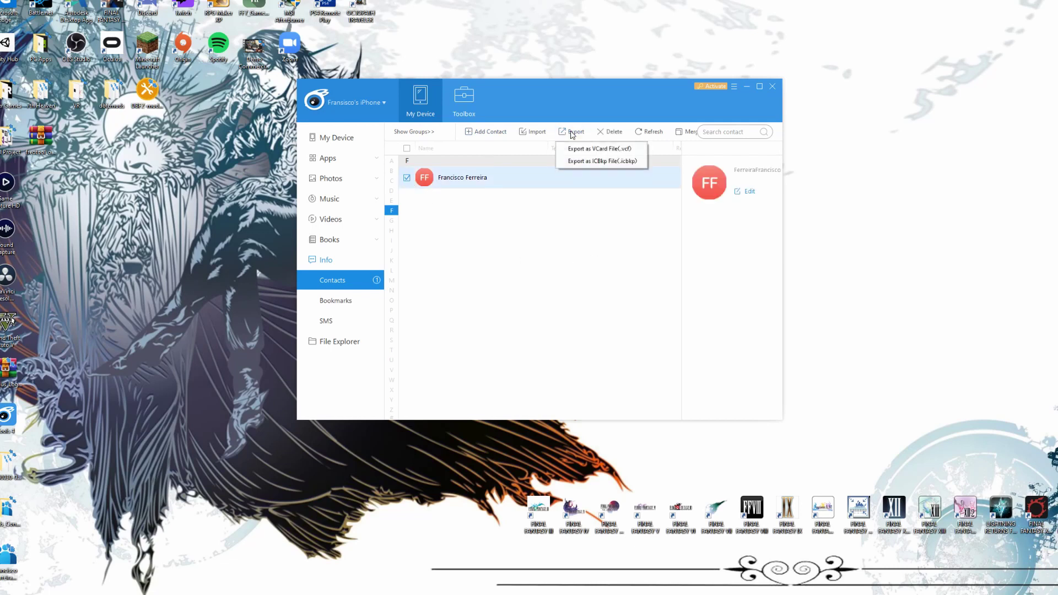
left_click(615, 155)
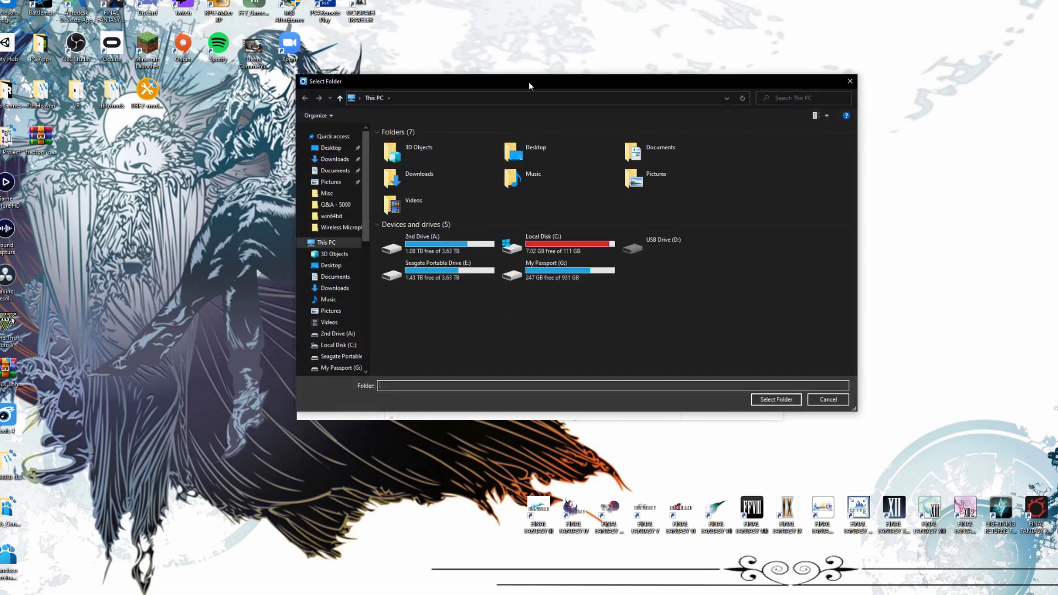
left_click(550, 151)
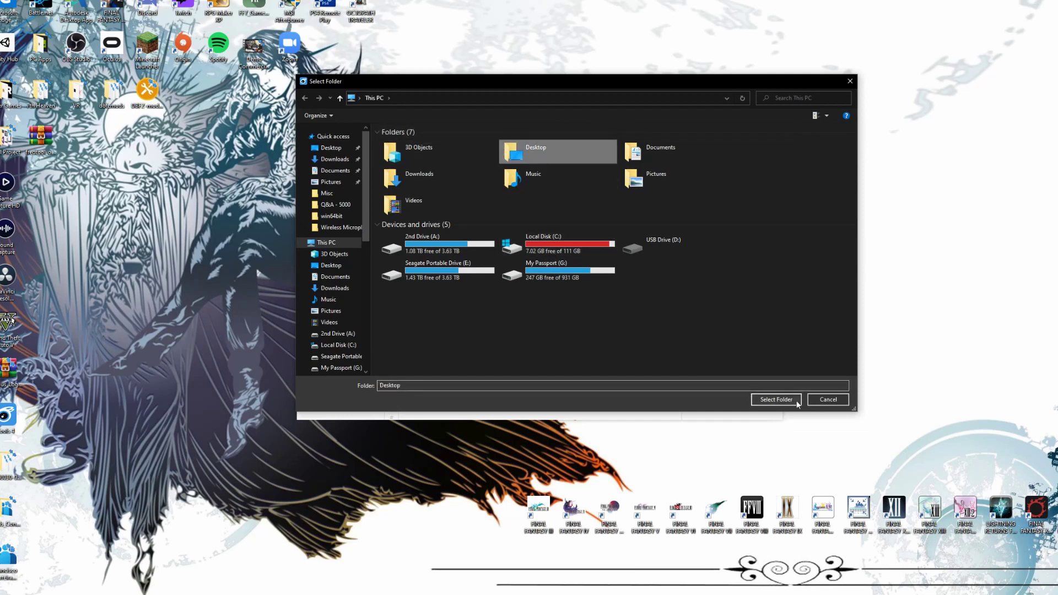
left_click(776, 399)
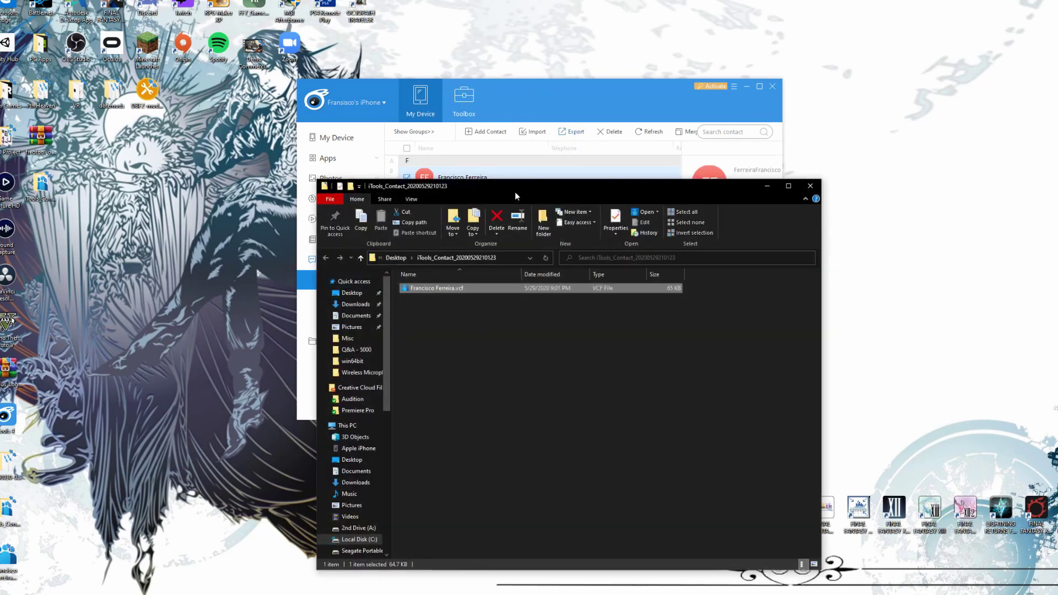
Drag the export folder window holding the .vcf file aside to uncover iTools.
left_click_drag(514, 192, 272, 91)
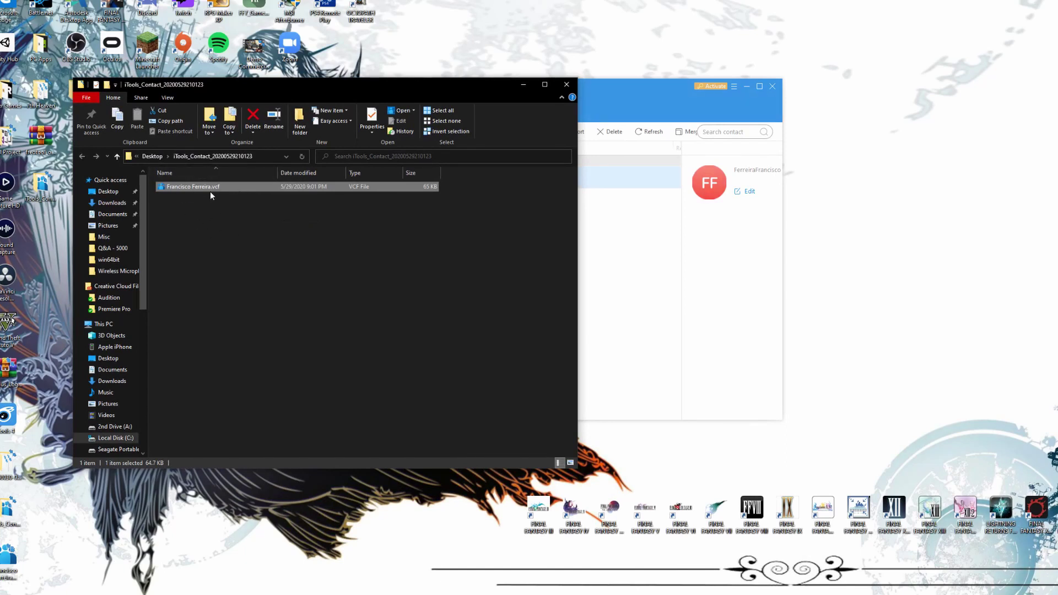
left_click_drag(366, 85, 725, 120)
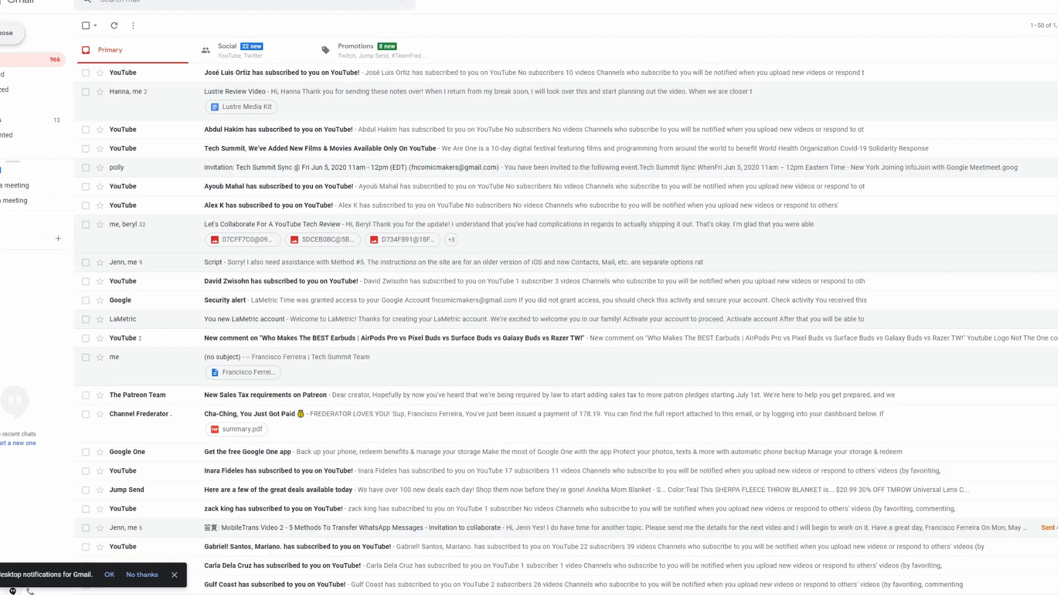
Compose a Gmail message to your own address, attach the exported .vcf file, and send it.
left_click(11, 33)
type("f")
left_click(945, 356)
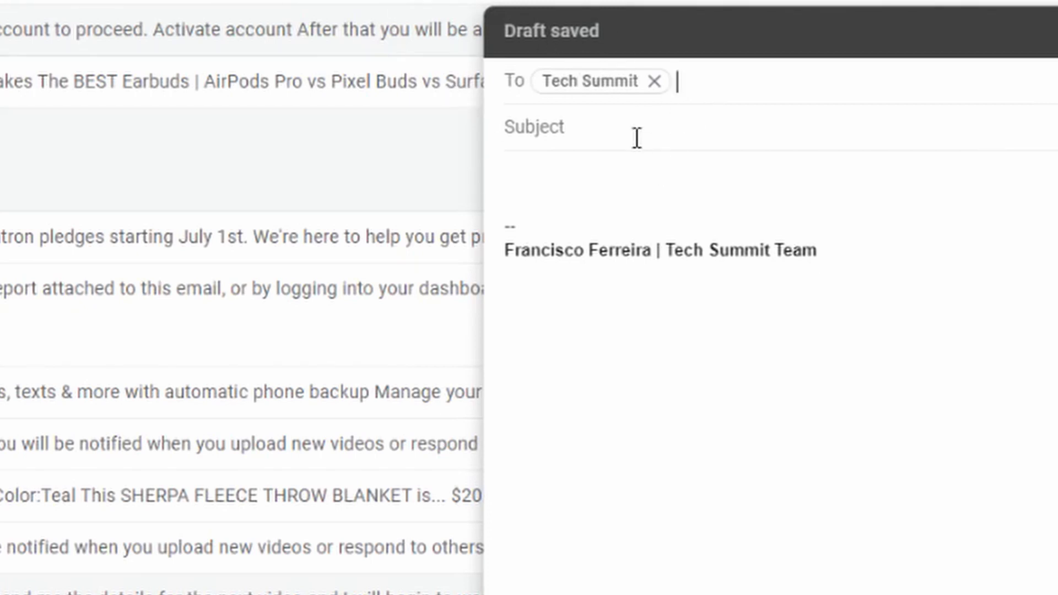
left_click(617, 137)
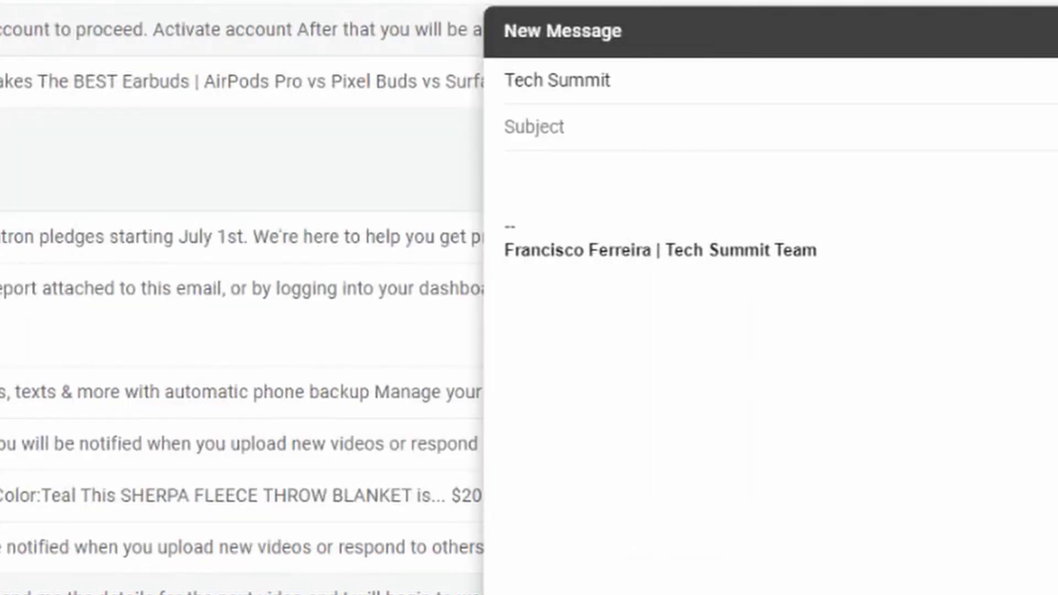
left_click_drag(330, 584, 758, 364)
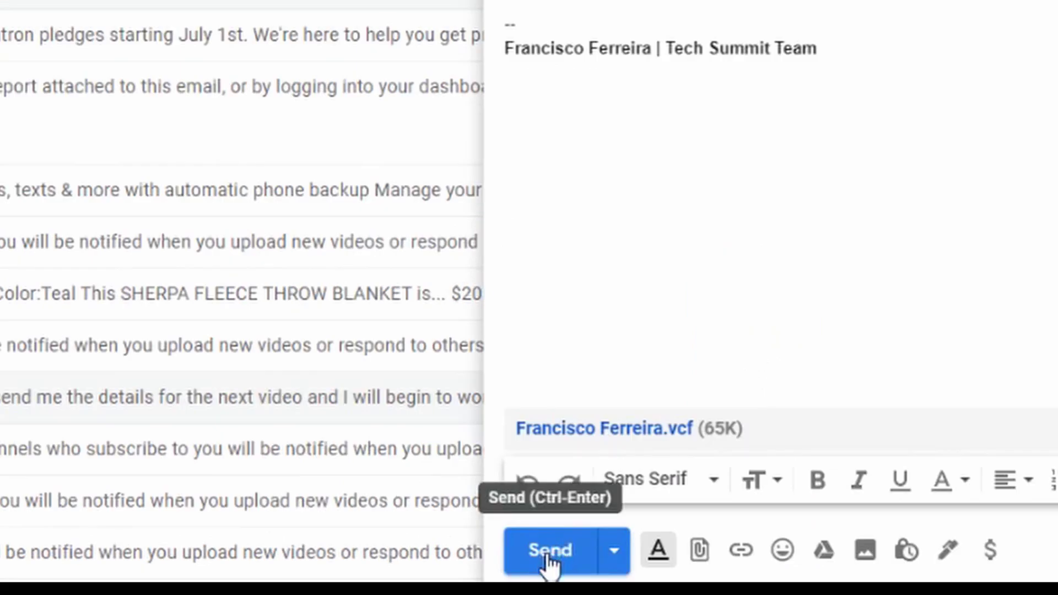
left_click(548, 554)
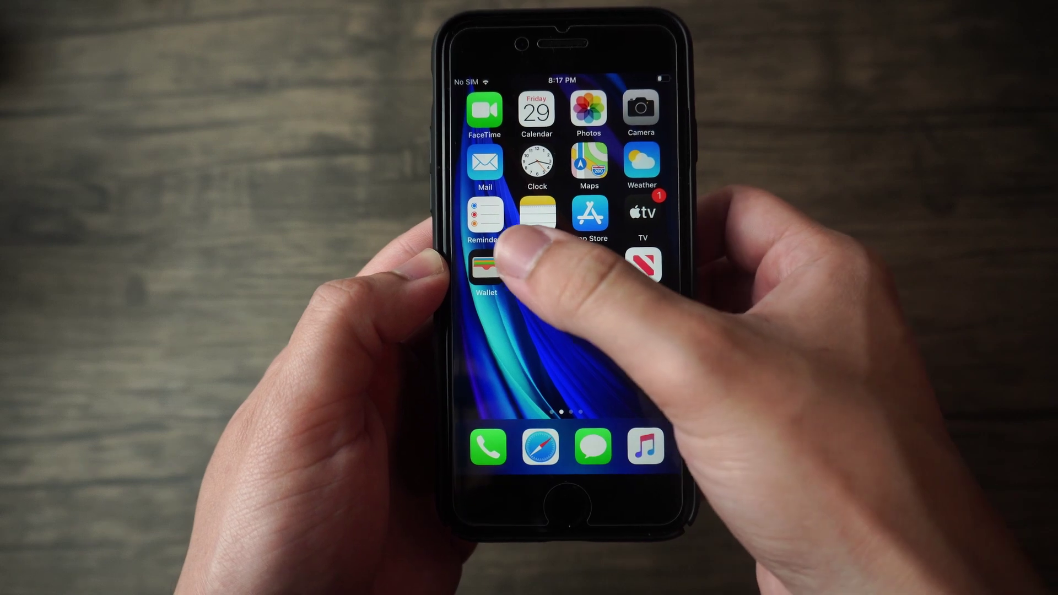
Sign in to the Apple ID in iPhone Settings and check iCloud Contacts sync is on.
left_click(524, 270)
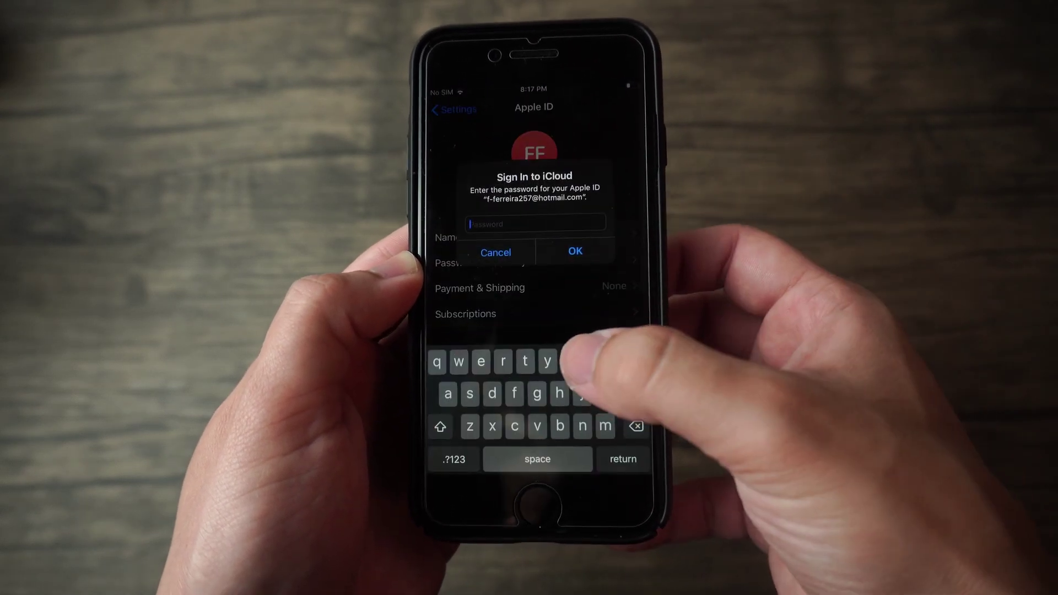
left_click(493, 248)
left_click(496, 354)
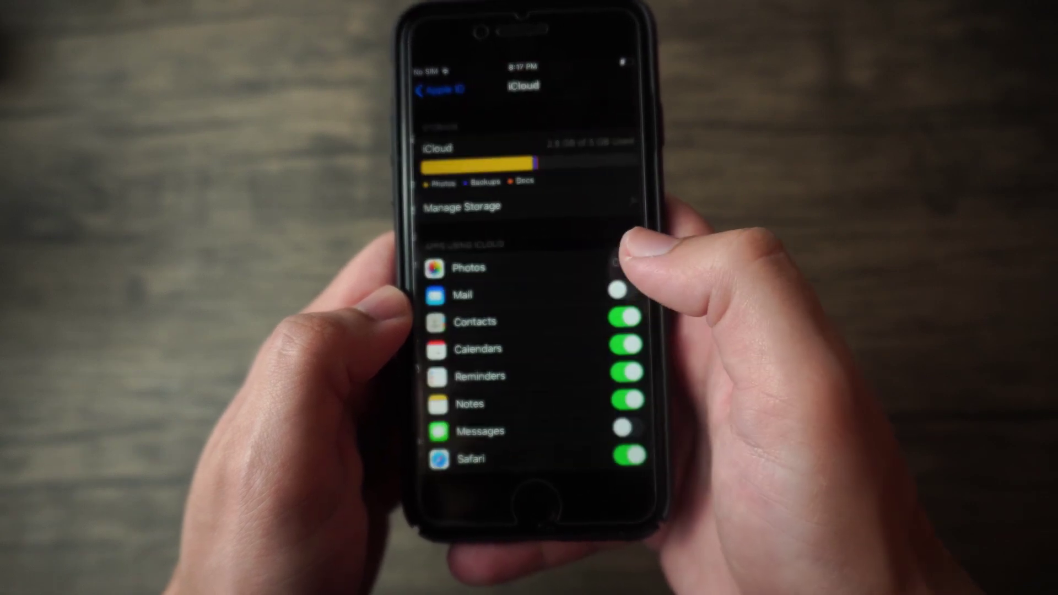
scroll(551, 380, "down", 3)
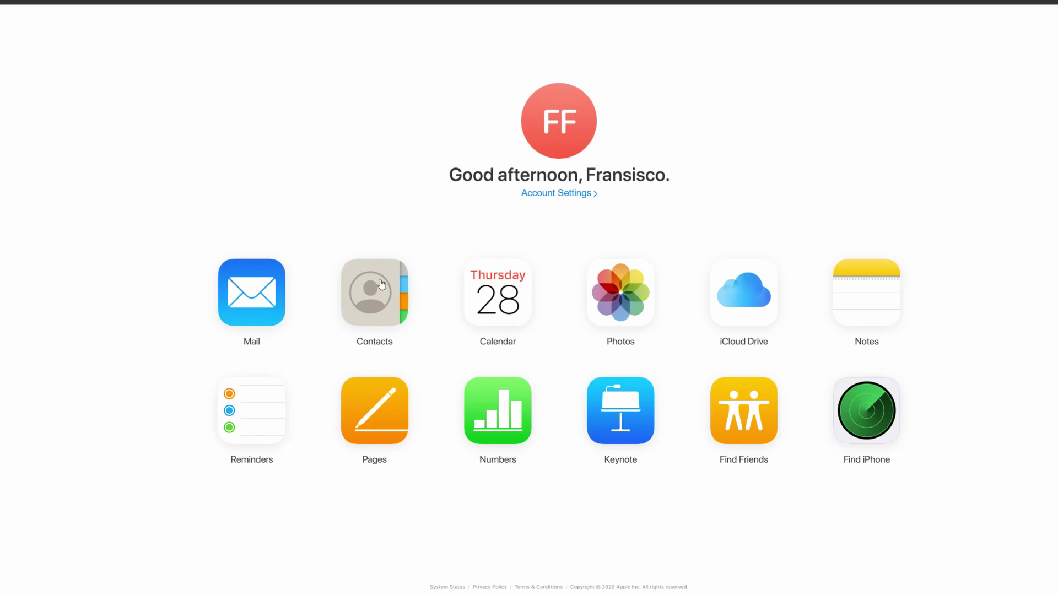
Export the iCloud contacts as a vCard and open the downloaded file to check the card.
left_click(362, 300)
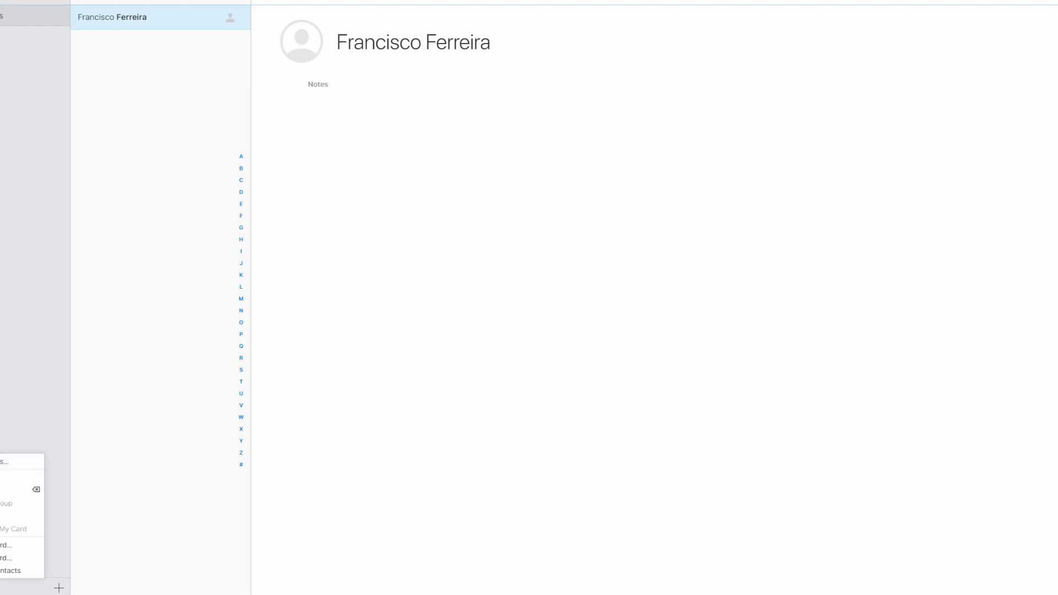
left_click(8, 559)
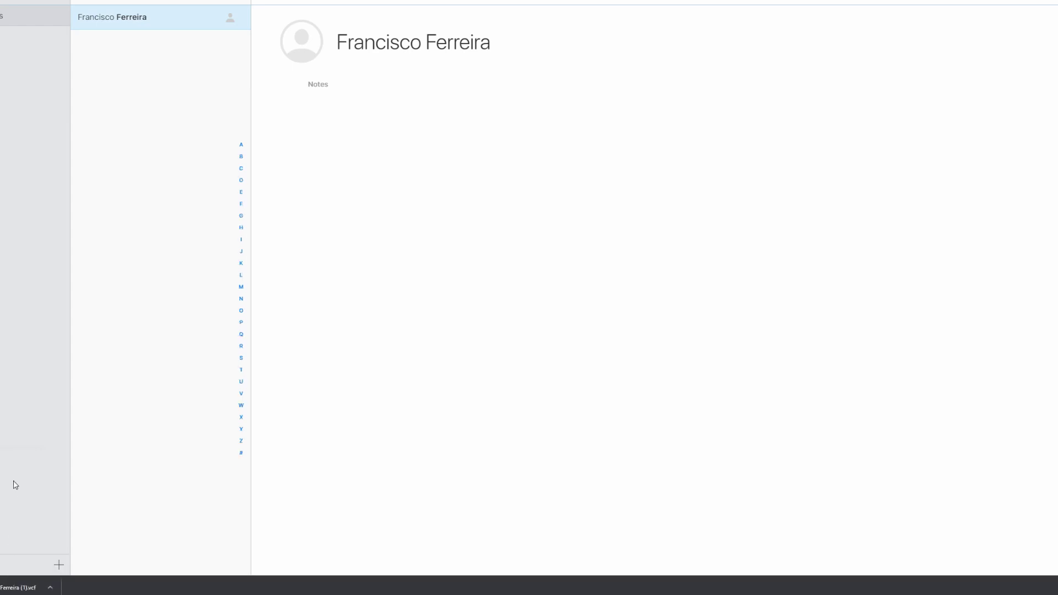
left_click(24, 587)
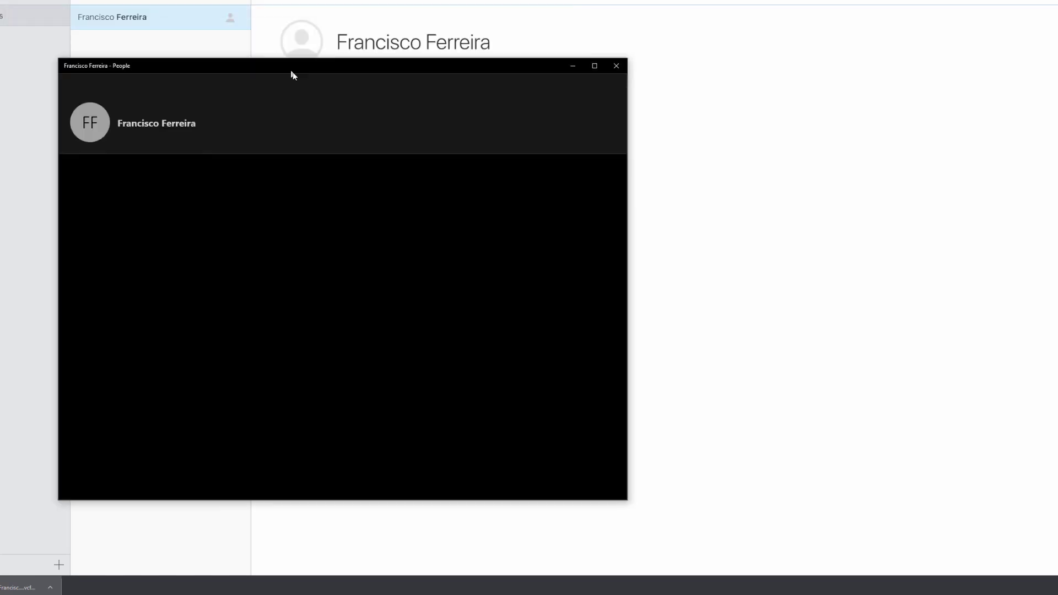
left_click_drag(290, 73, 506, 73)
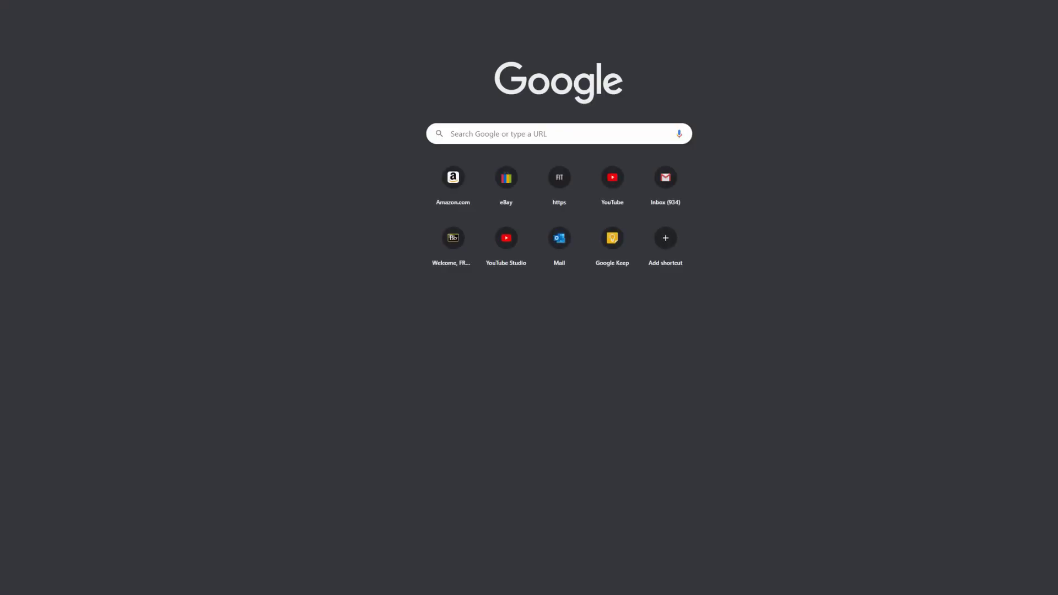
Start a new Gmail message addressed to your own suggested email address.
type("gmail")
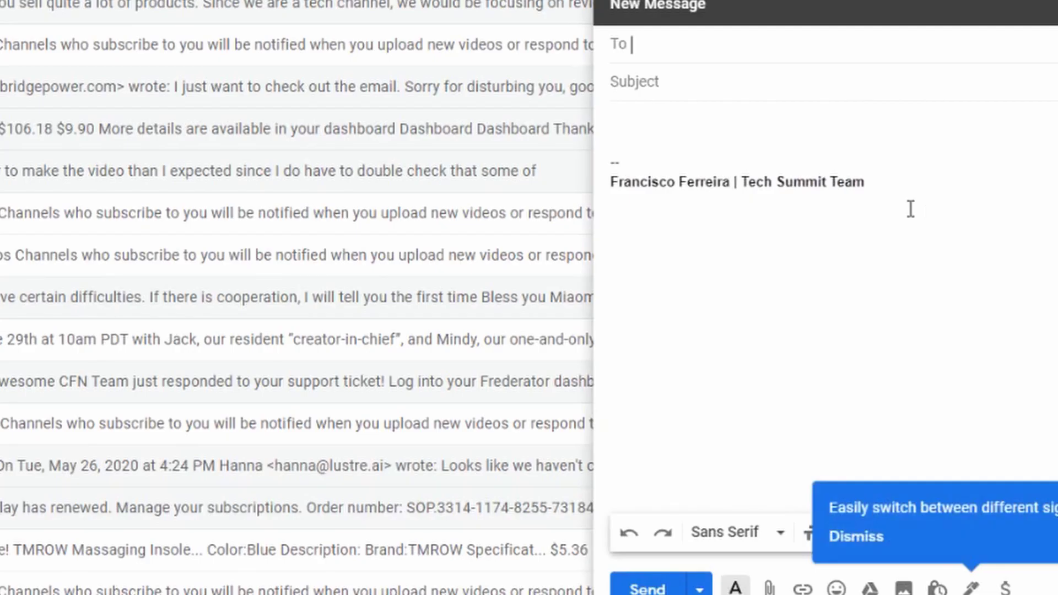
type("fnc")
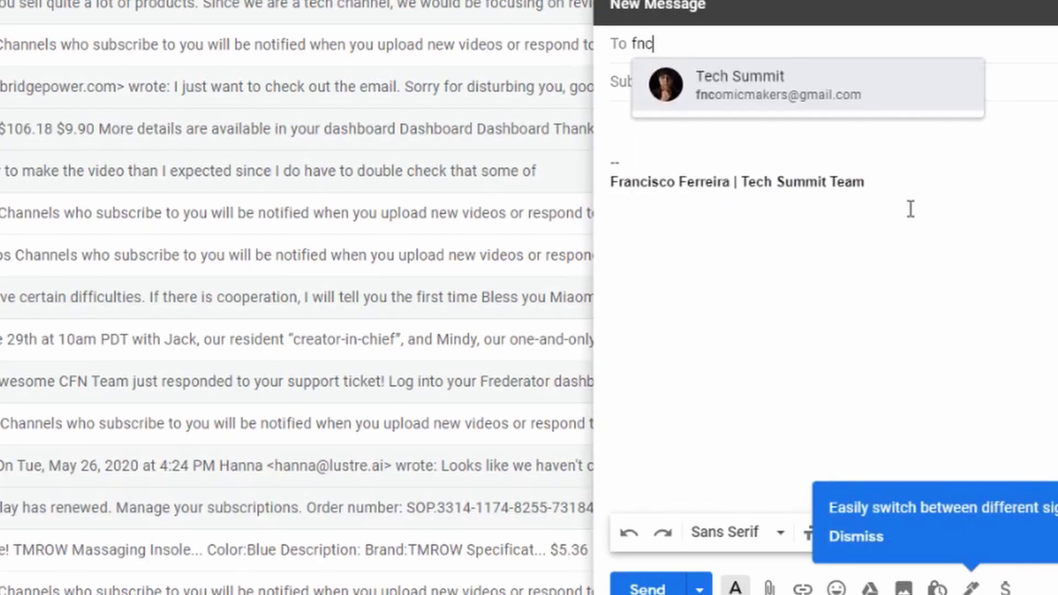
left_click(755, 69)
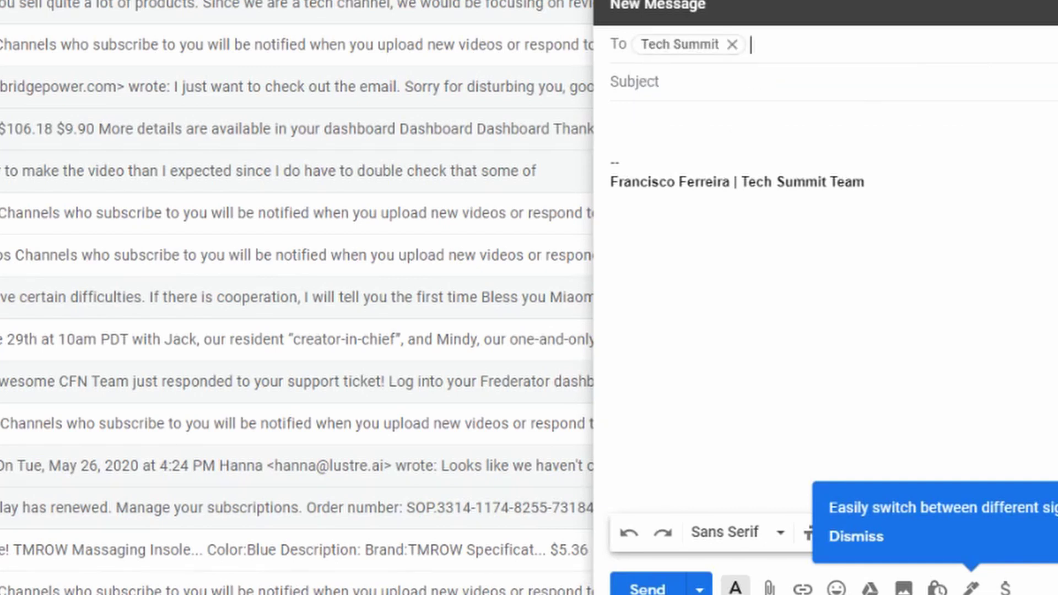
left_click(792, 117)
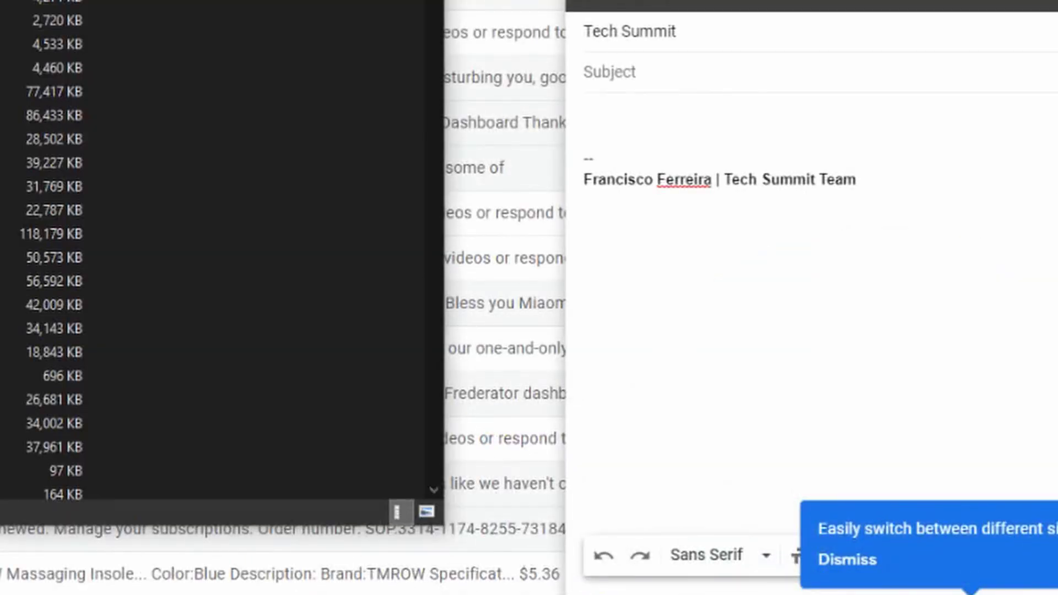
Attach the downloaded iCloud .vcf file, send it, and open the received email.
scroll(44, 182, "up", 10)
scroll(44, 202, "down", 3)
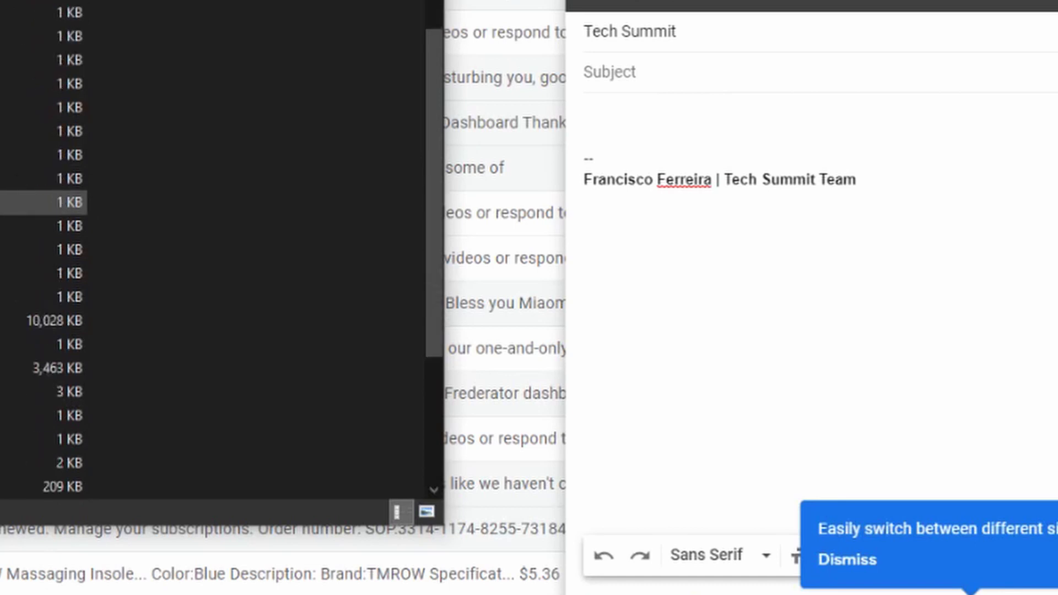
scroll(44, 226, "down", 3)
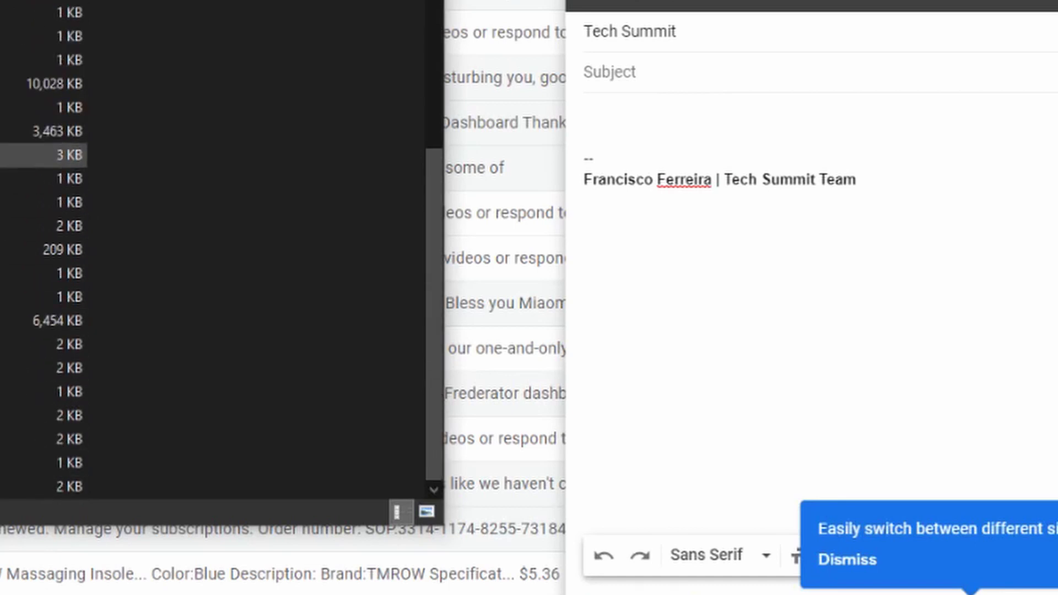
left_click_drag(55, 107, 818, 239)
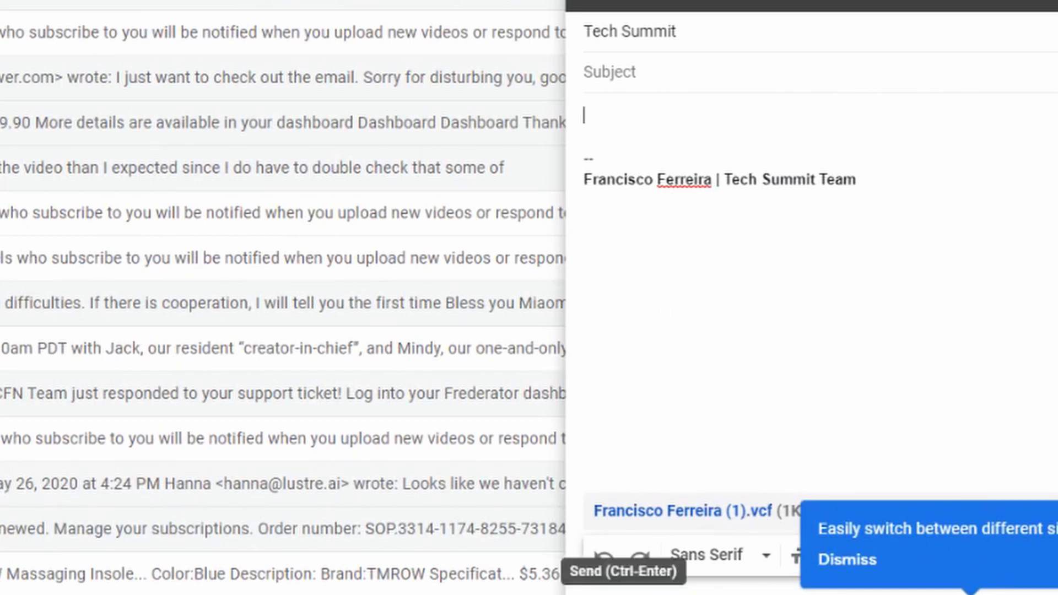
key("ctrl+Return")
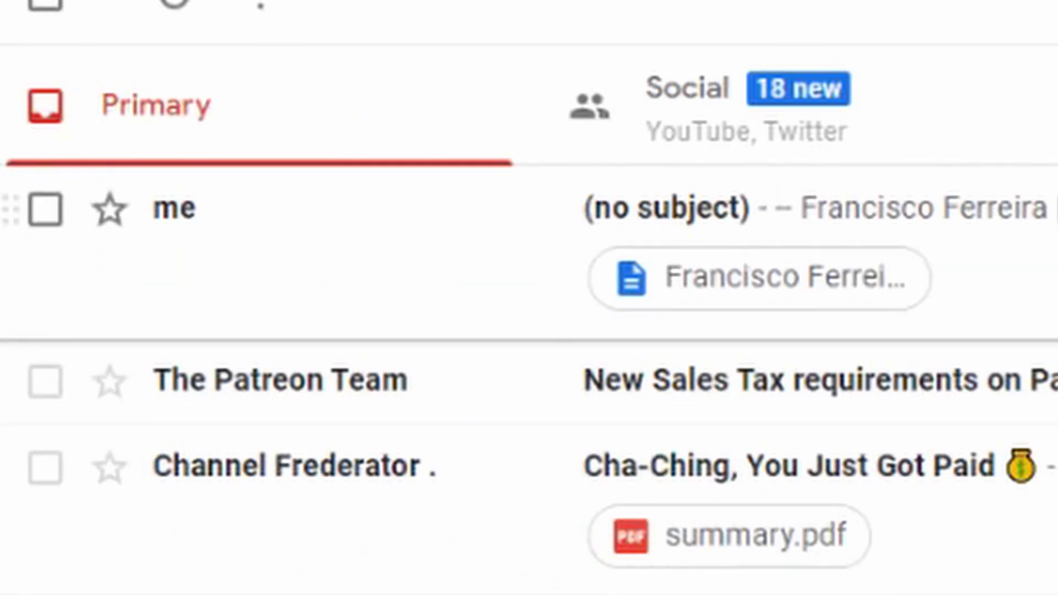
key("Return")
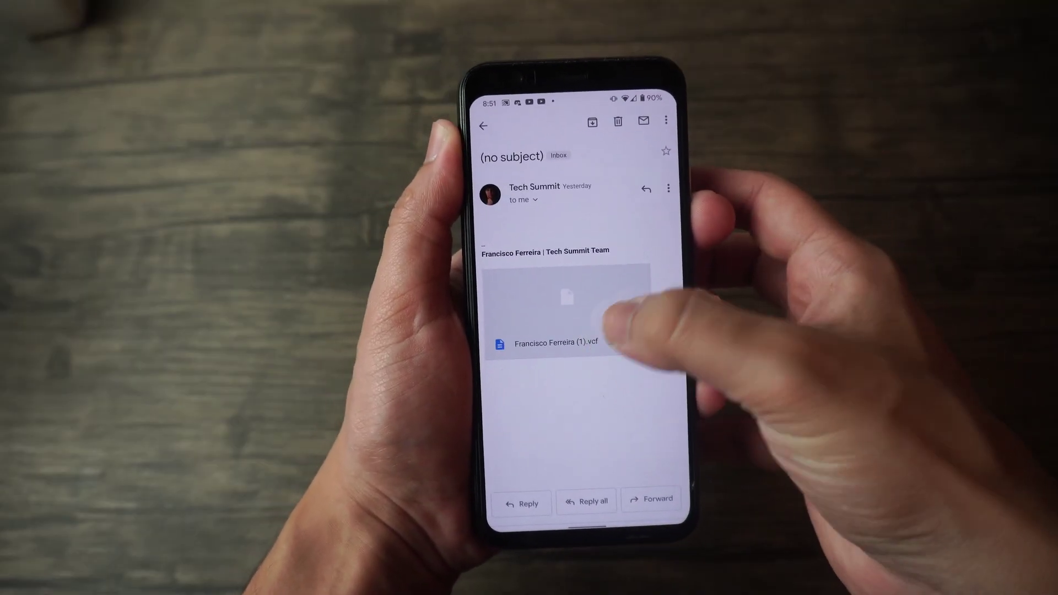
Import the emailed .vcf attachment into the Pixel contacts, choosing the account to save to.
left_click(612, 317)
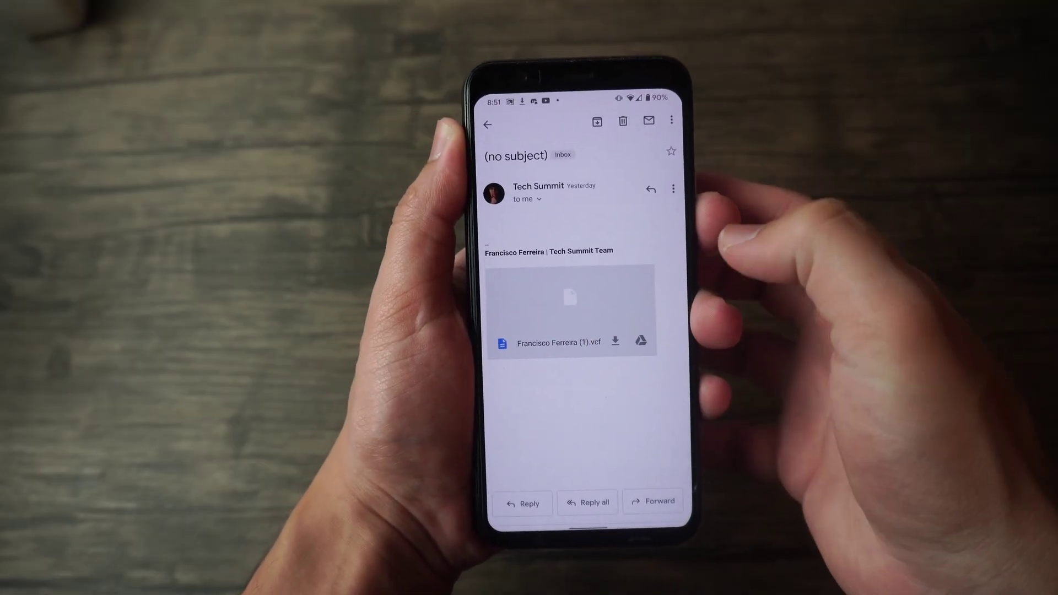
left_click(518, 333)
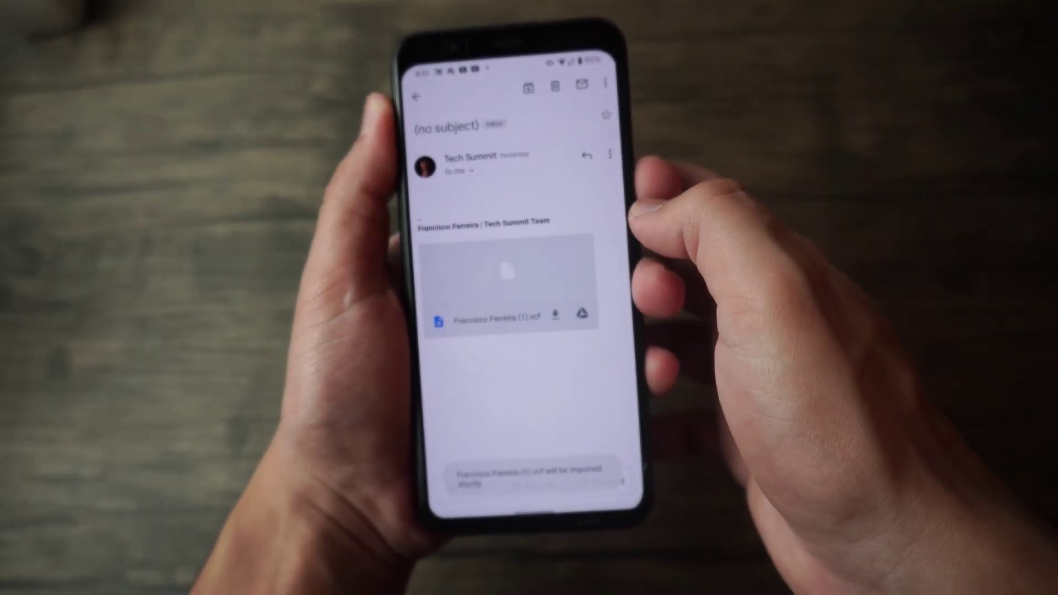